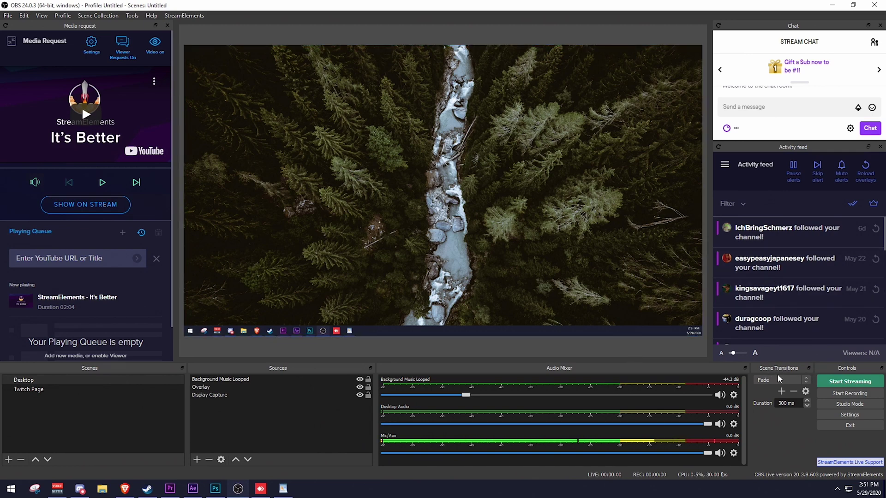
Add a Stinger scene transition in OBS Studio and name it 'Circle'
left_click(782, 391)
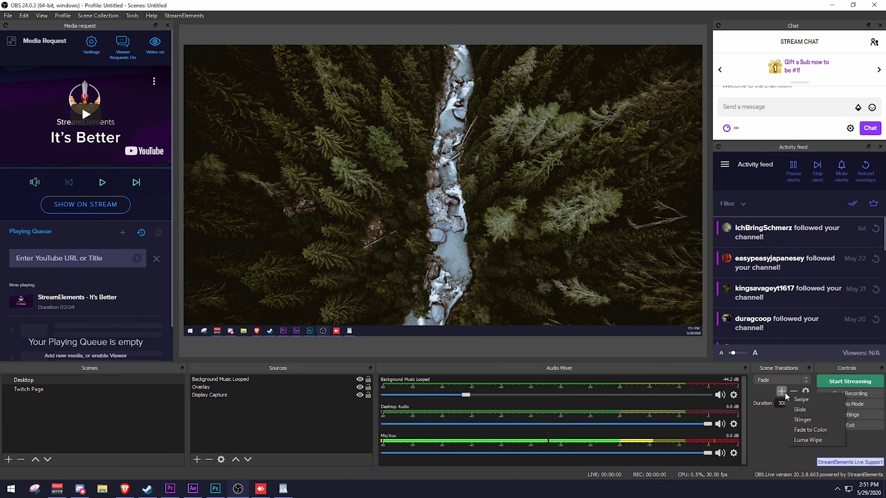
left_click(799, 421)
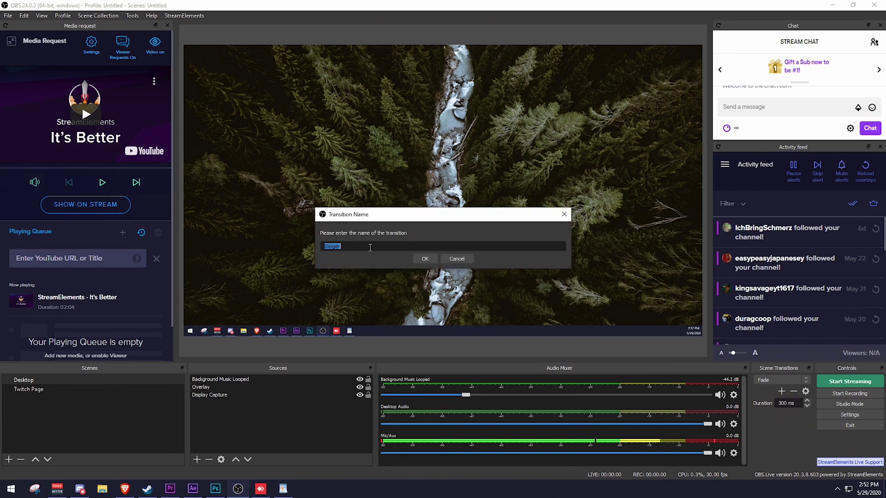
type("Circle")
left_click(425, 259)
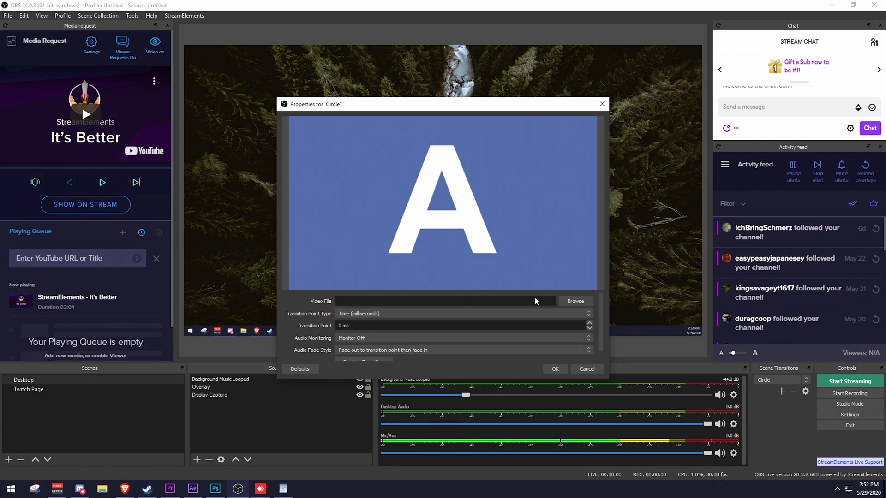
Choose Circle Stinger.webm from Desktop > Stinger Transitions > Light Gray as the stinger video
left_click(565, 304)
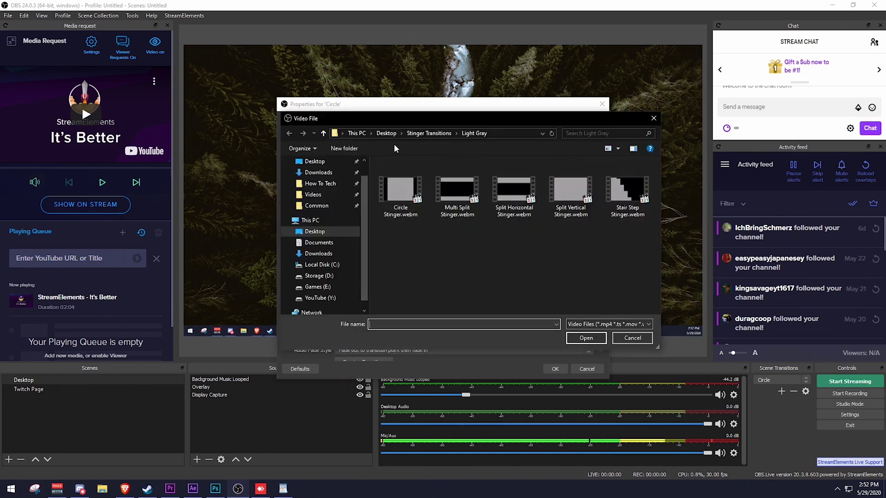
left_click(397, 134)
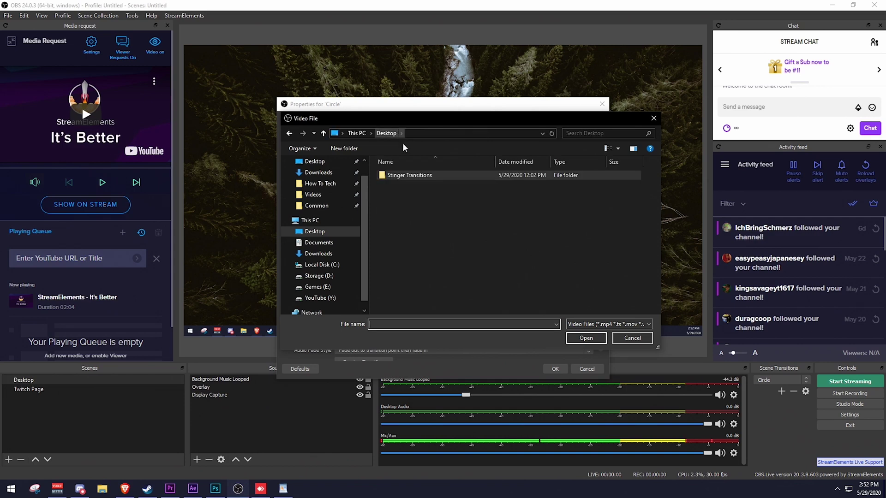
double_click(408, 175)
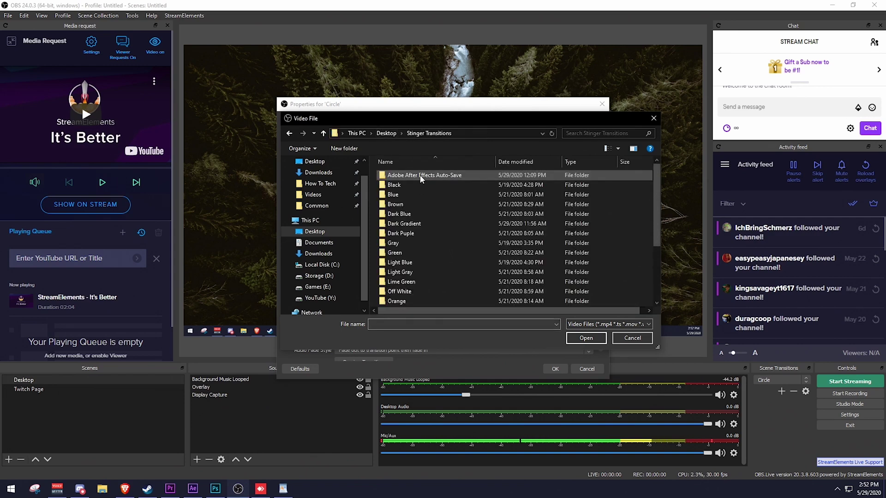
double_click(427, 272)
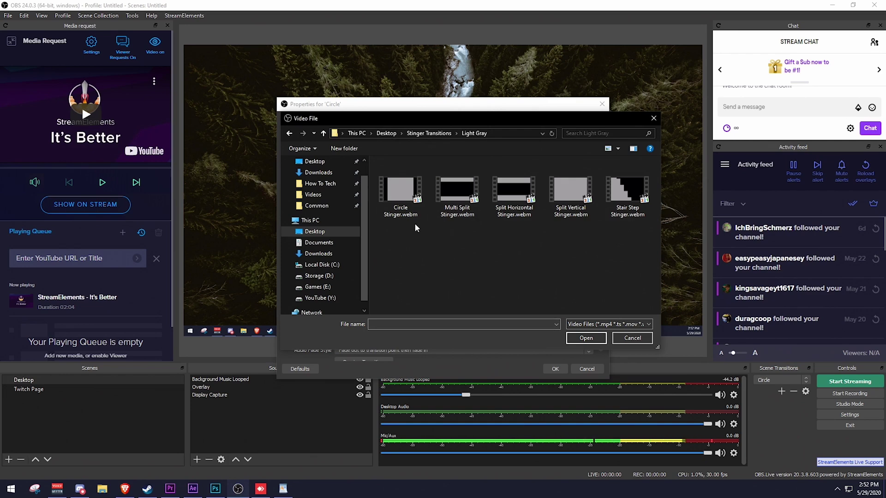
left_click(424, 134)
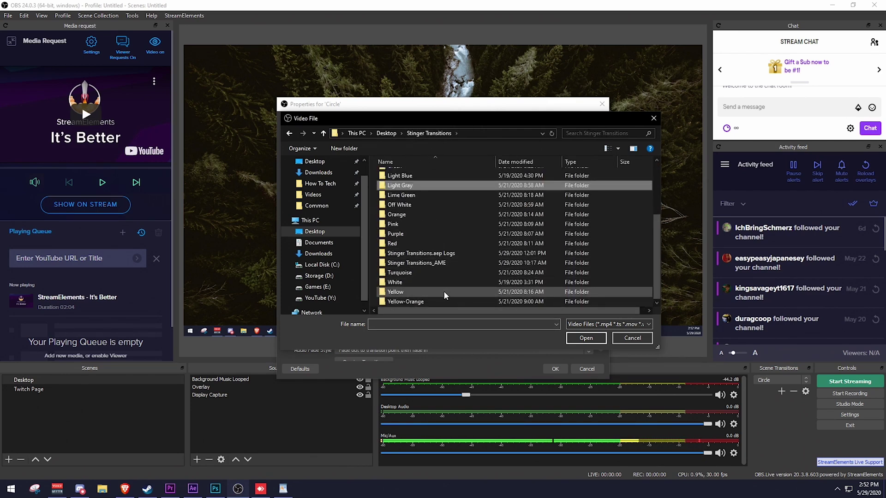
double_click(441, 302)
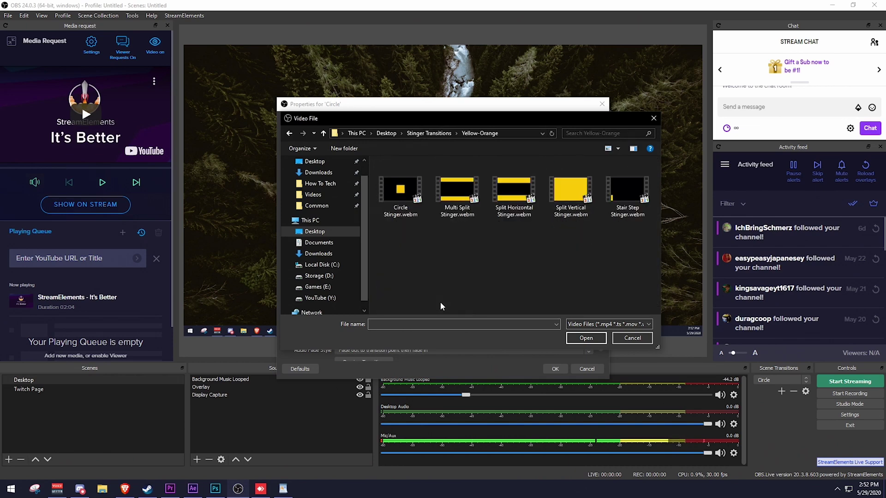
left_click(430, 134)
double_click(406, 214)
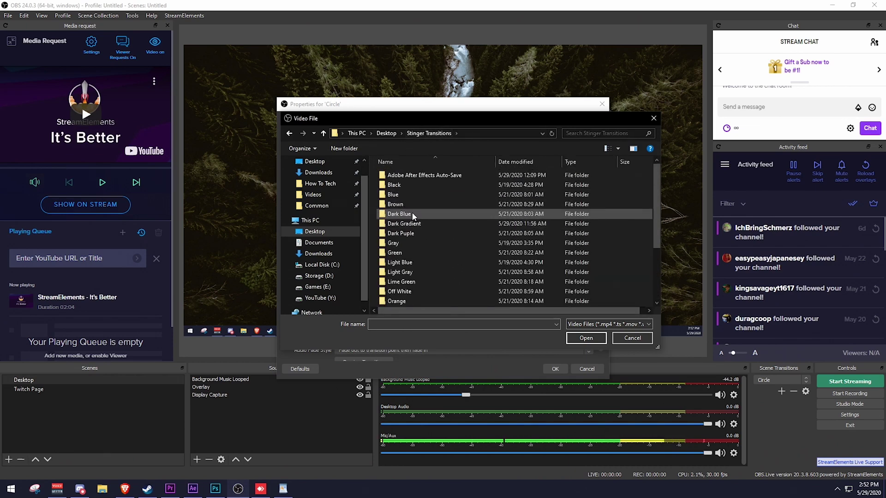
left_click(442, 133)
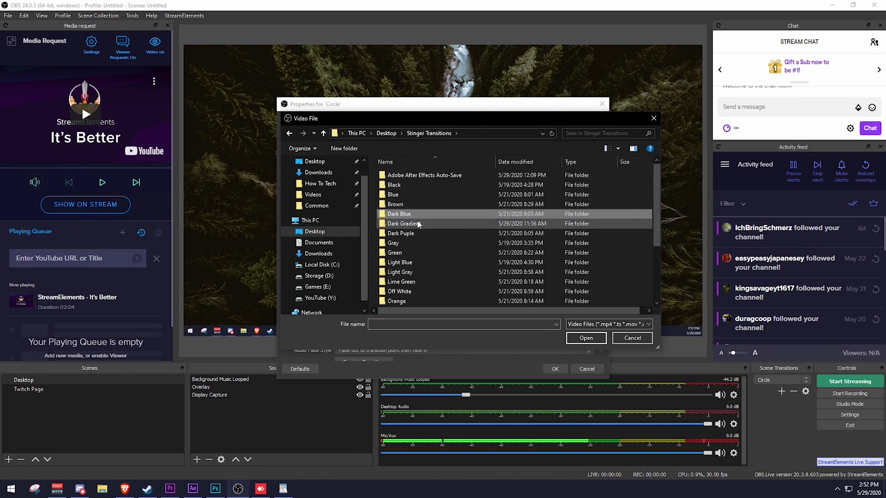
left_click(414, 275)
double_click(414, 274)
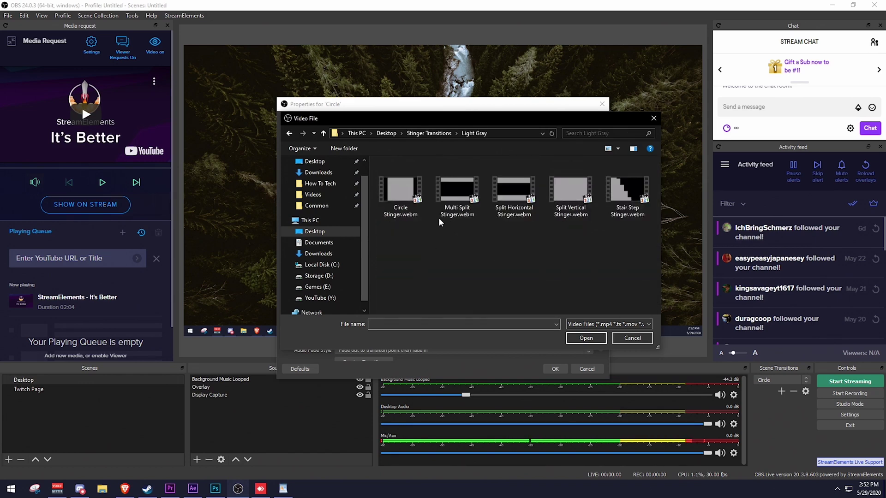
double_click(408, 194)
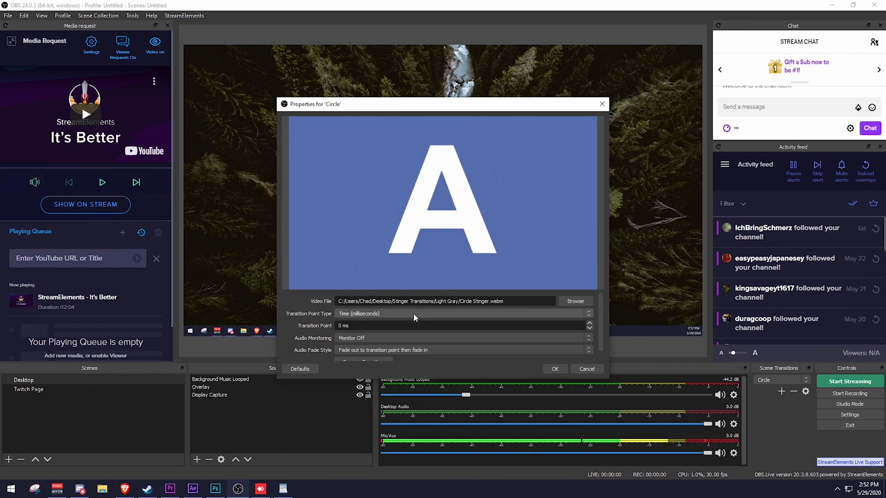
Set the transition point type to Frame at 45, preview the stinger, and save it
left_click(414, 316)
left_click(404, 324)
left_click_drag(396, 324, 309, 328)
type("45")
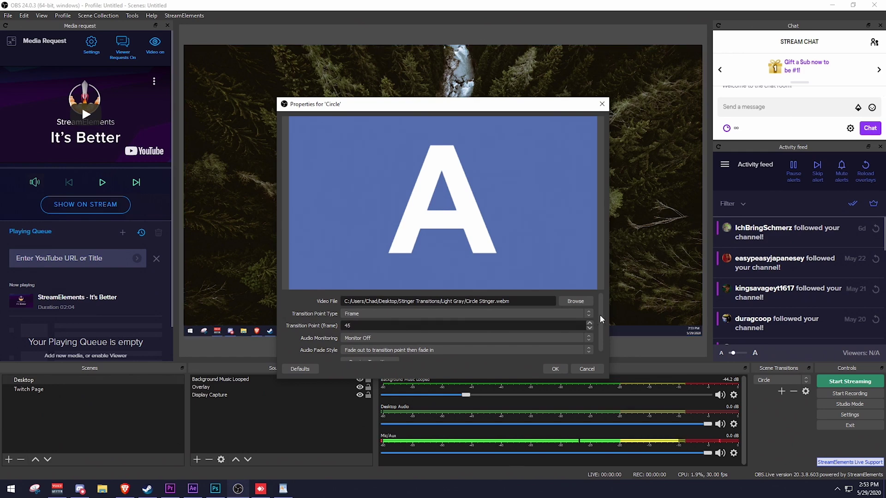
scroll(598, 337, "down", 1)
left_click(366, 353)
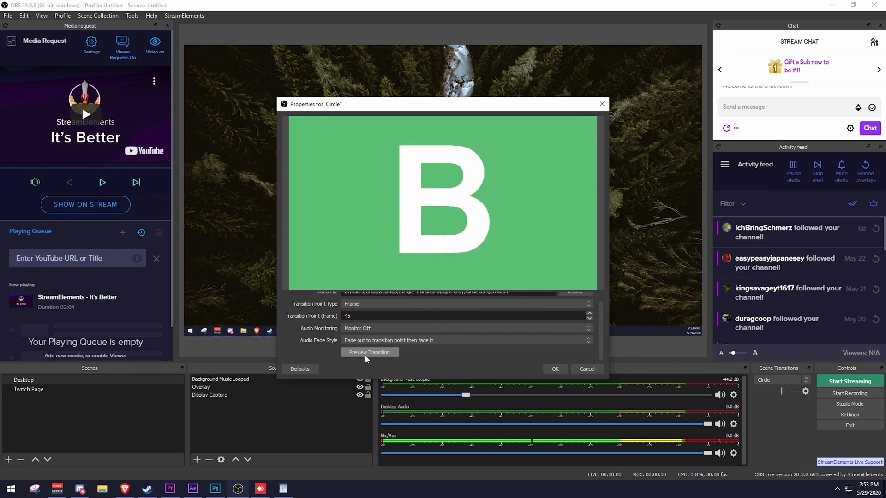
left_click(555, 369)
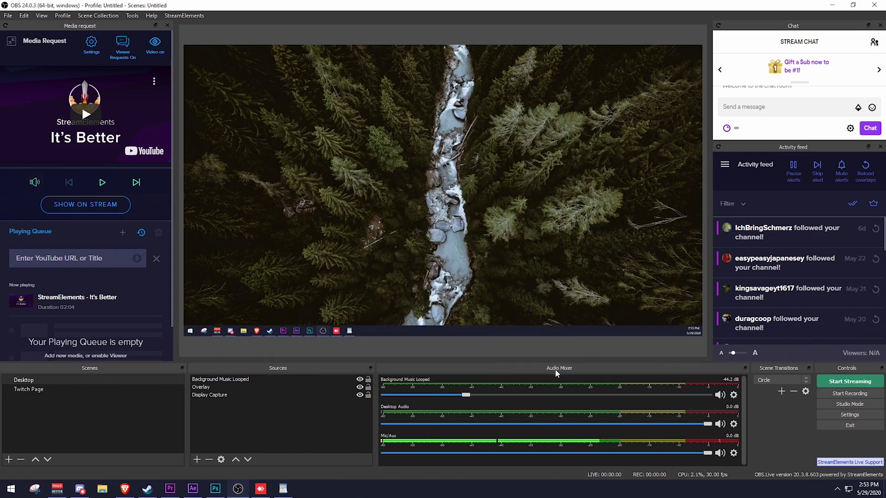
Keep Circle as the active transition, then switch to Twitch Page and back to Desktop
left_click(781, 385)
left_click(768, 389)
left_click(51, 392)
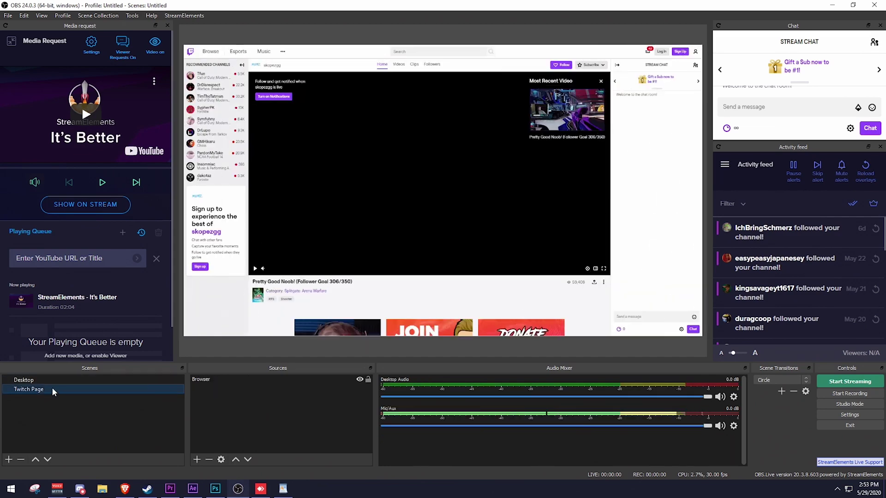
left_click(41, 380)
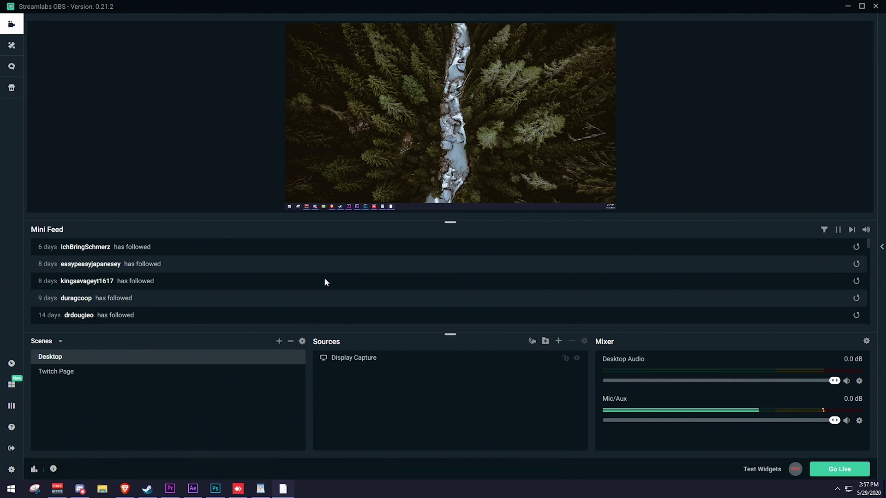
In Streamlabs OBS's scene transitions, add a transition named 'Circle' with the Stinger type
left_click(303, 344)
left_click_drag(357, 105, 454, 93)
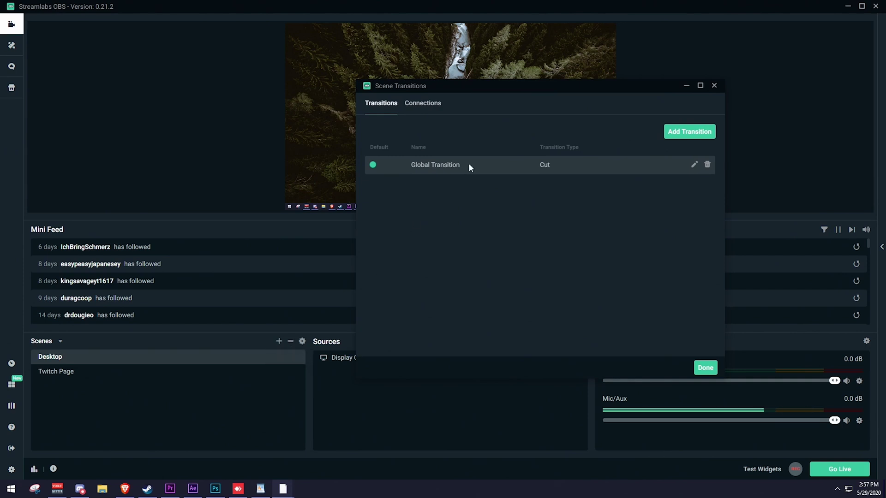
left_click(692, 135)
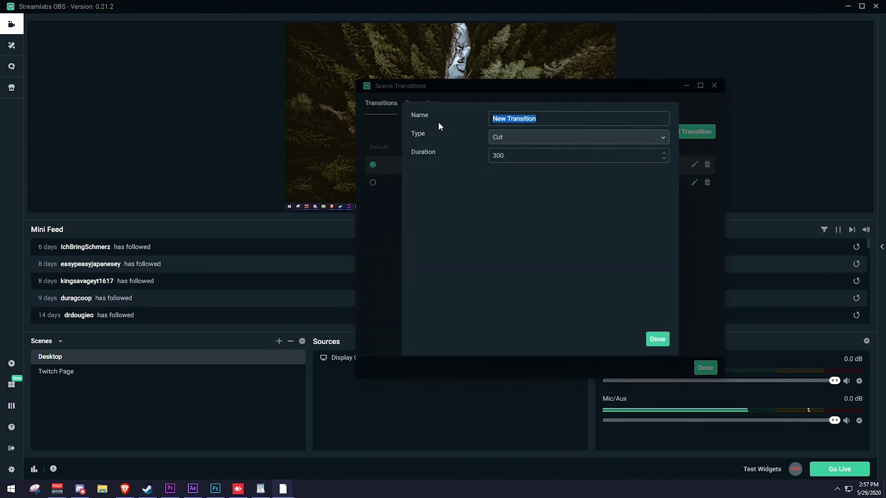
type("Circle")
left_click(532, 143)
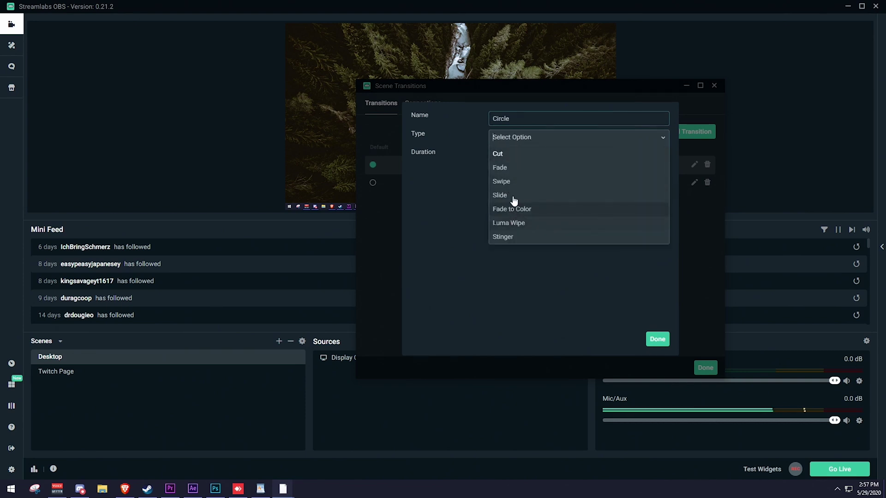
left_click(511, 237)
left_click(515, 152)
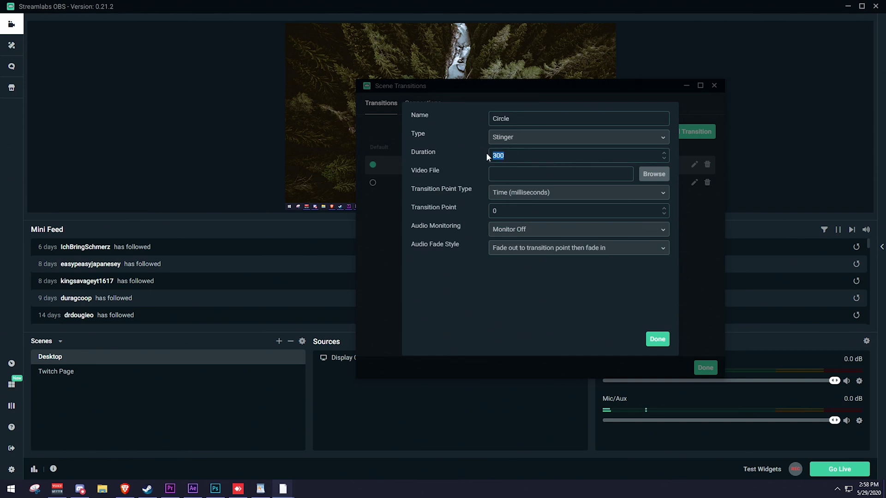
Pick Circle Stinger.webm from Desktop > Stinger Transitions > Light Gray as the video file
left_click(653, 174)
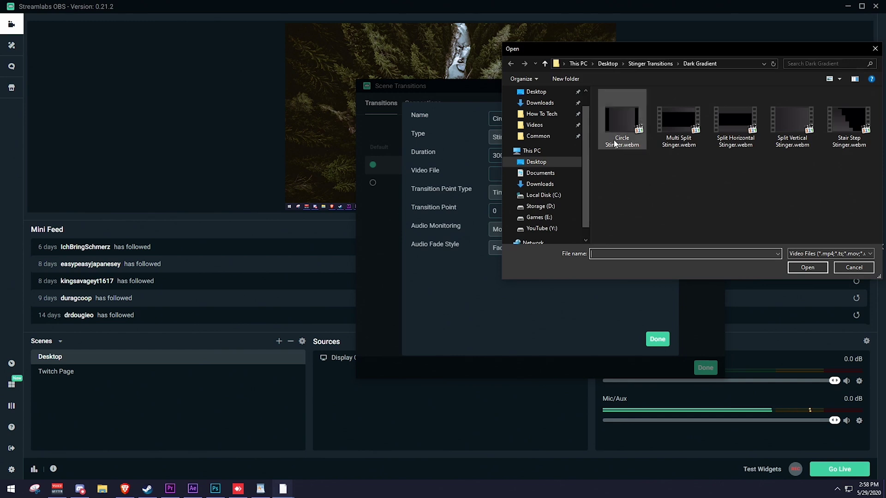
left_click(666, 63)
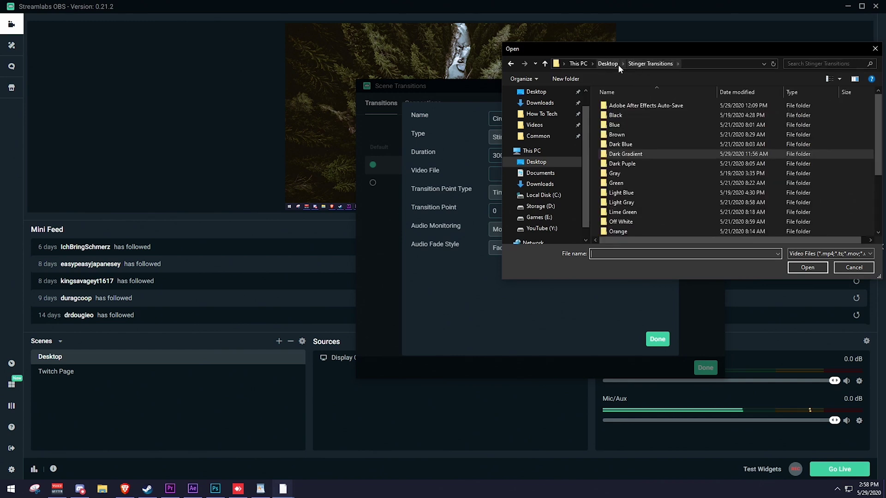
scroll(574, 97, "up", 2)
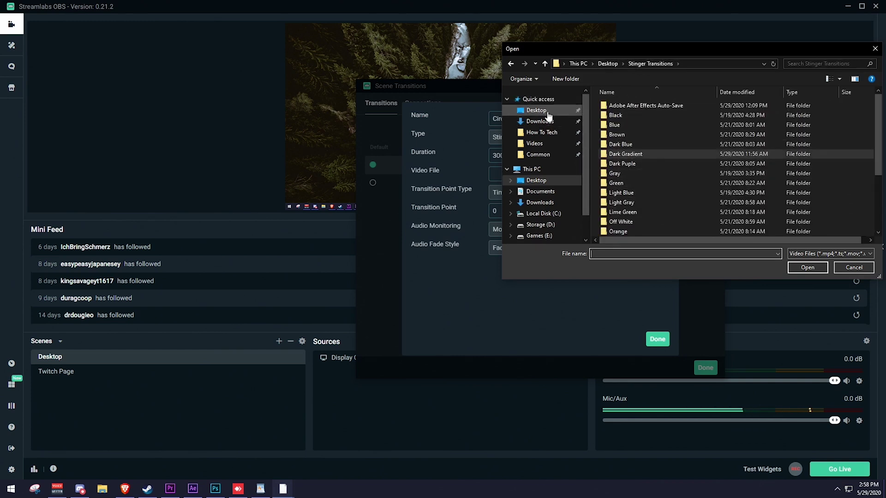
left_click(538, 110)
double_click(631, 107)
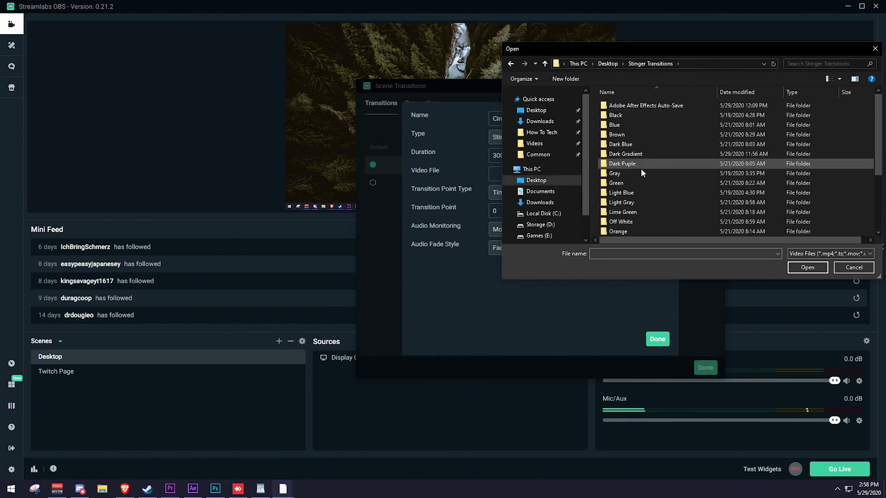
double_click(632, 204)
double_click(626, 124)
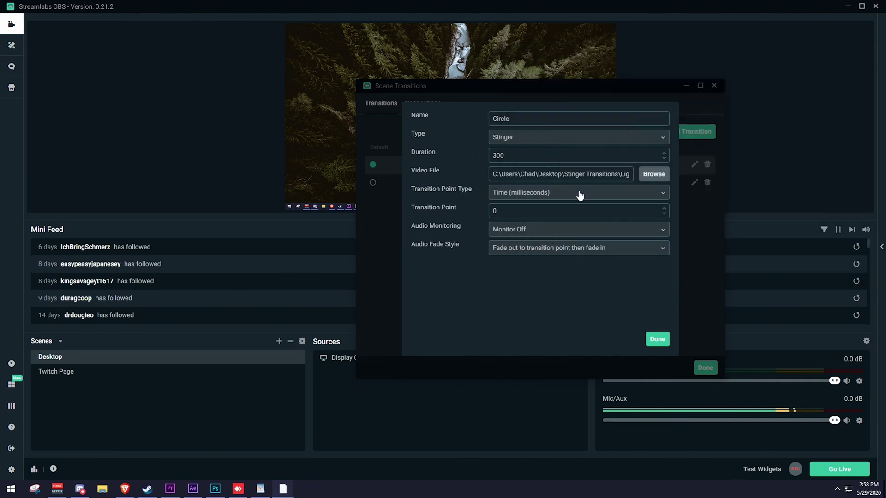
Set the Circle stinger's transition point type to Frame at 40 and save it
left_click(580, 195)
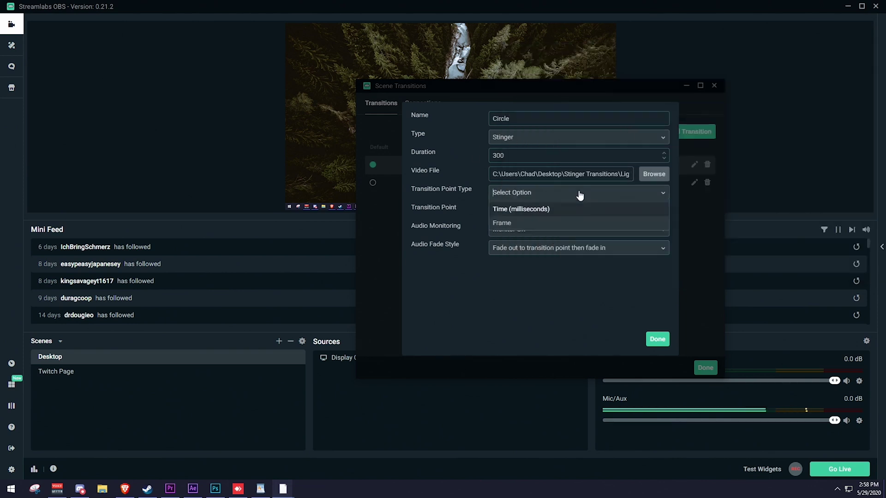
left_click(558, 224)
left_click(517, 209)
double_click(516, 208)
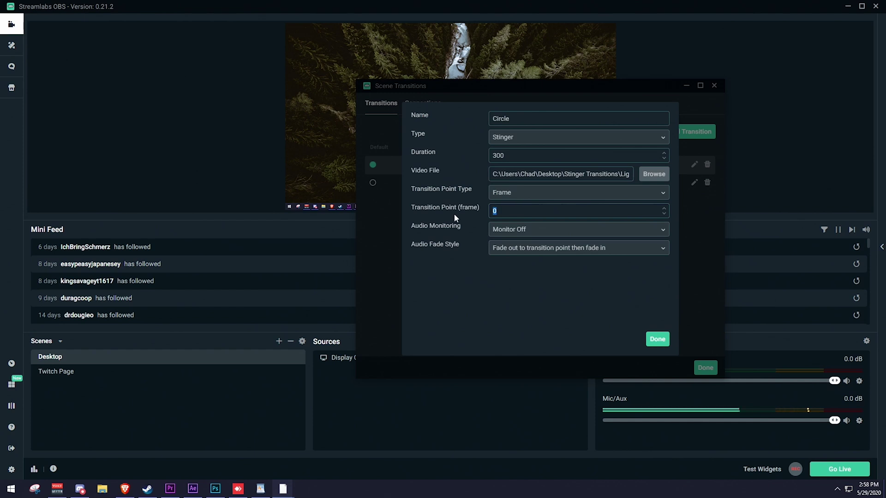
type("40")
left_click(655, 339)
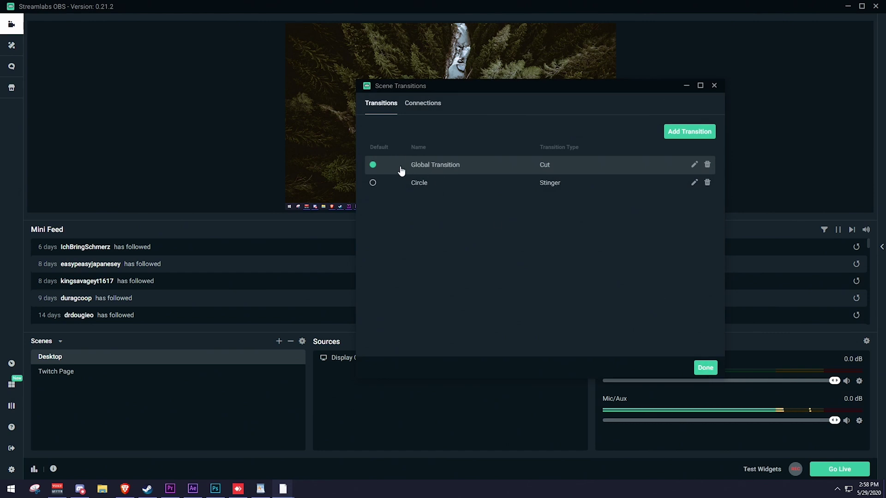
Set Circle as the default transition, then switch to Twitch Page and back to Desktop
left_click(373, 183)
left_click(706, 368)
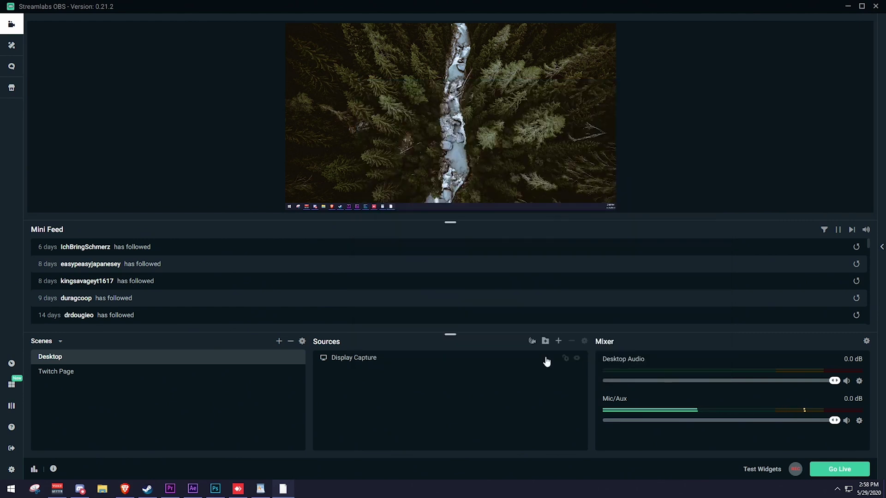
left_click(72, 373)
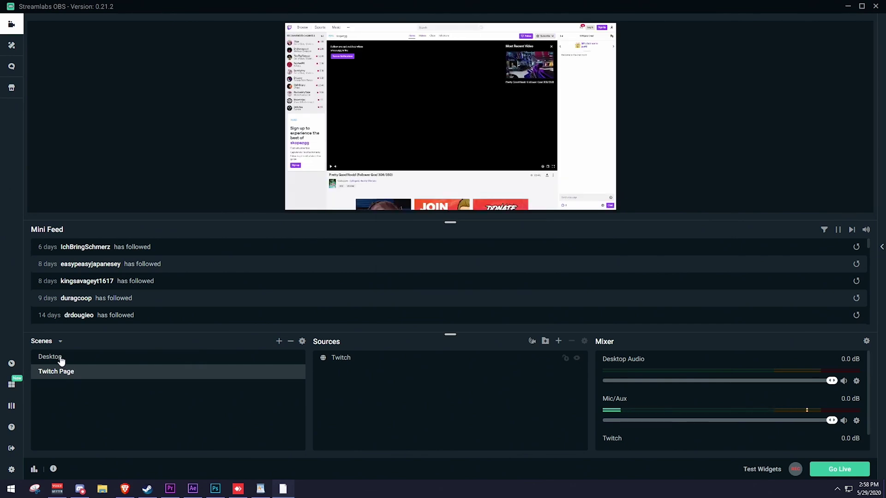
left_click(62, 358)
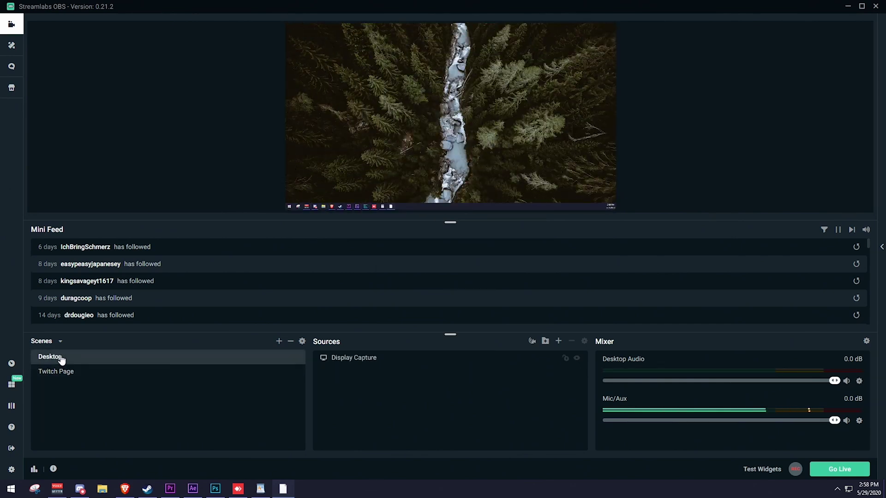